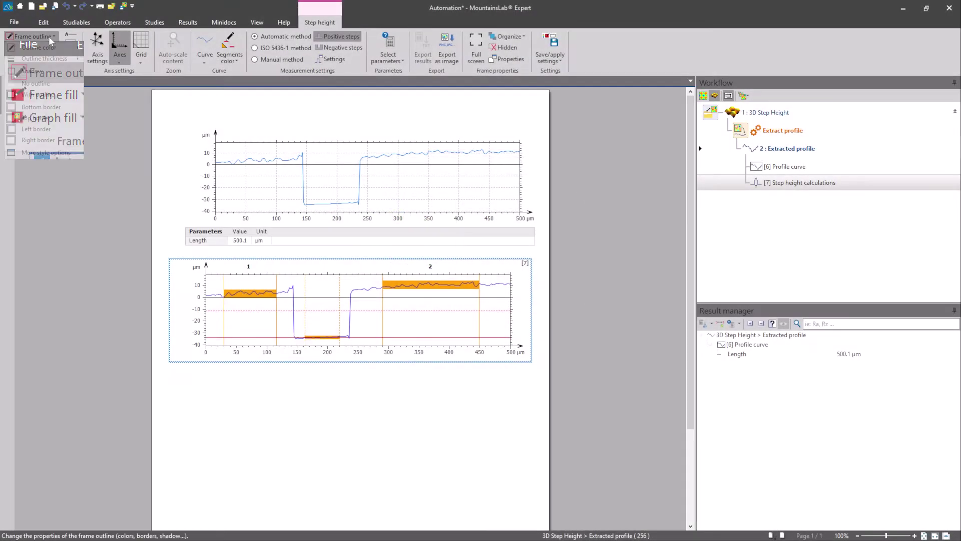
# Restyle the step-height frame with a new outline colour, curve thickness 3 and light graph fill
pyautogui.moveTo(69, 51)
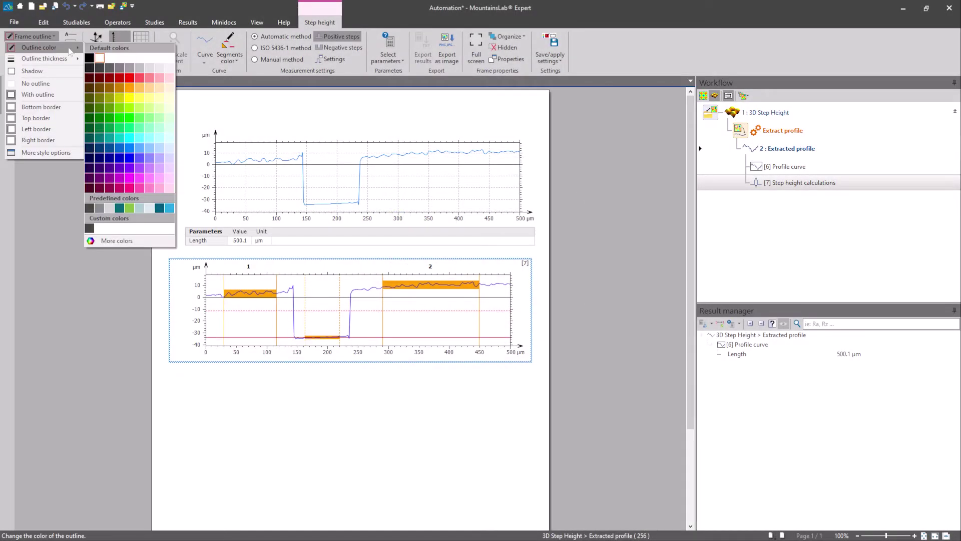
pyautogui.click(89, 207)
pyautogui.click(205, 50)
pyautogui.moveTo(233, 84)
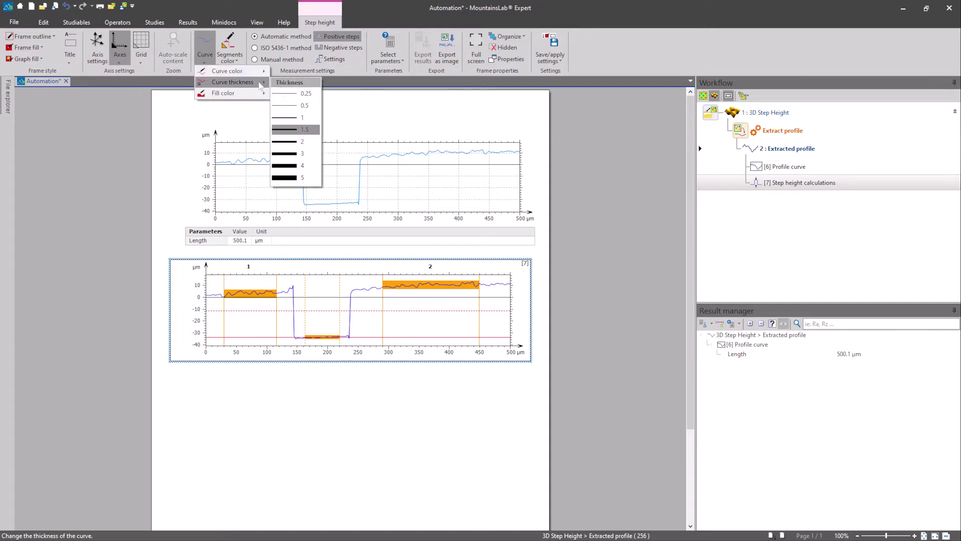
pyautogui.click(295, 153)
pyautogui.click(27, 59)
pyautogui.click(88, 90)
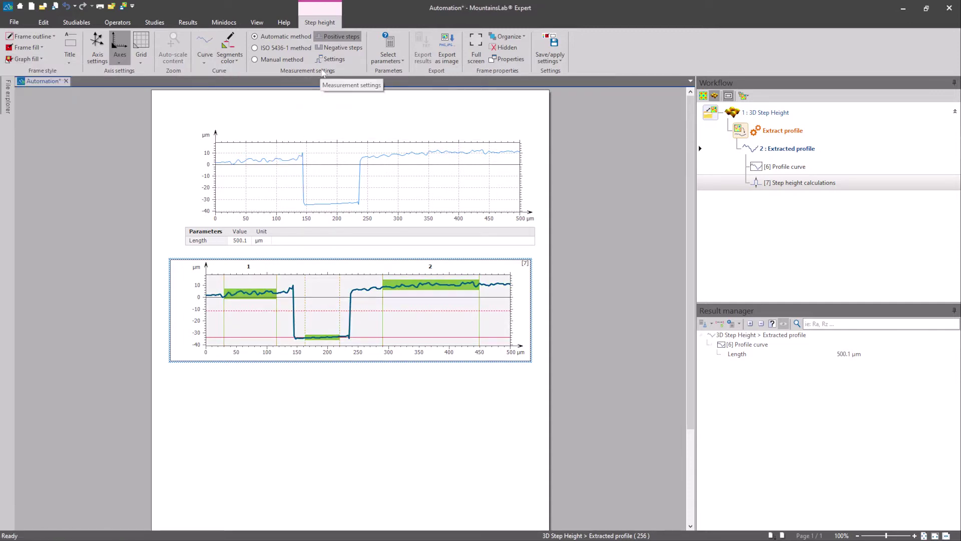
# Measure negative steps, reporting Minimum depth and Mean depth parameters
pyautogui.click(336, 49)
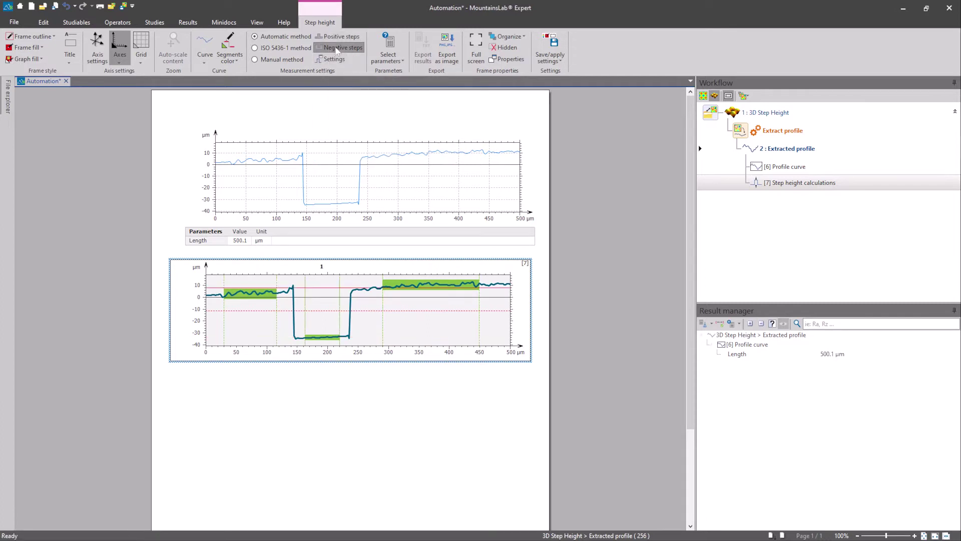
pyautogui.click(388, 56)
pyautogui.click(408, 67)
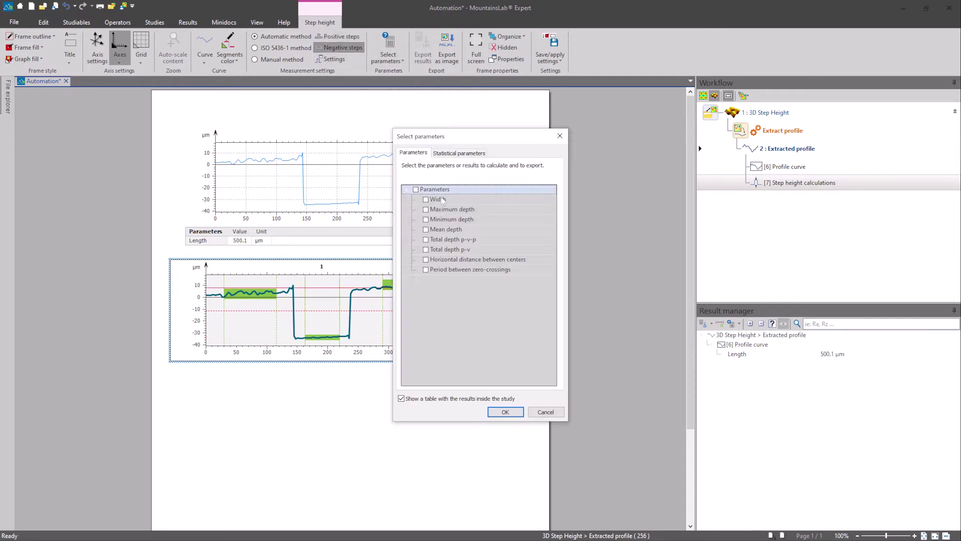
pyautogui.click(426, 230)
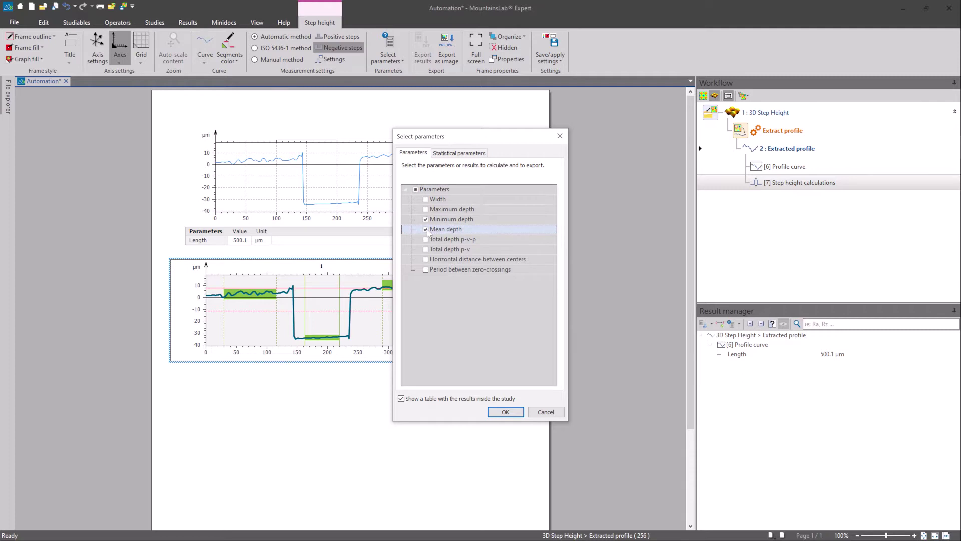
pyautogui.click(506, 411)
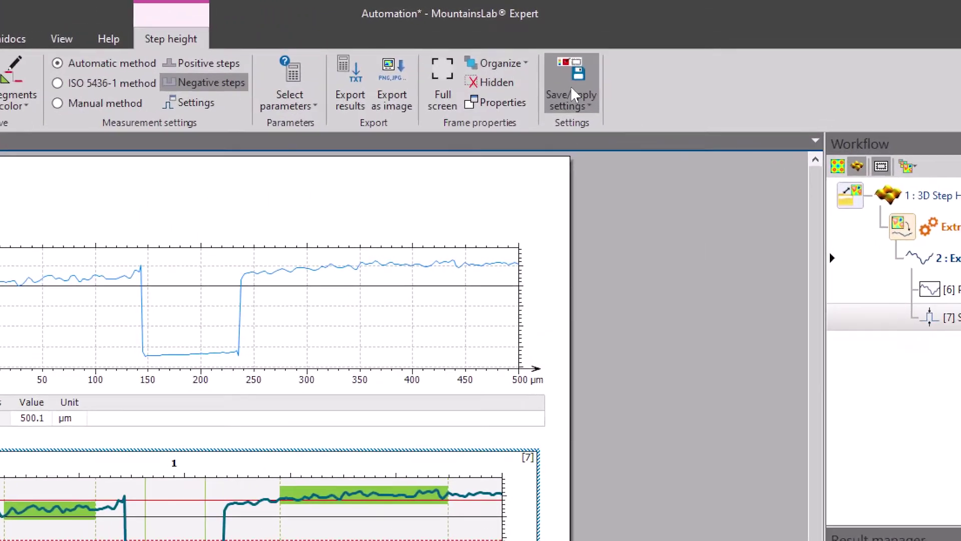
# Save the current step-height frame settings as the default settings
pyautogui.click(576, 100)
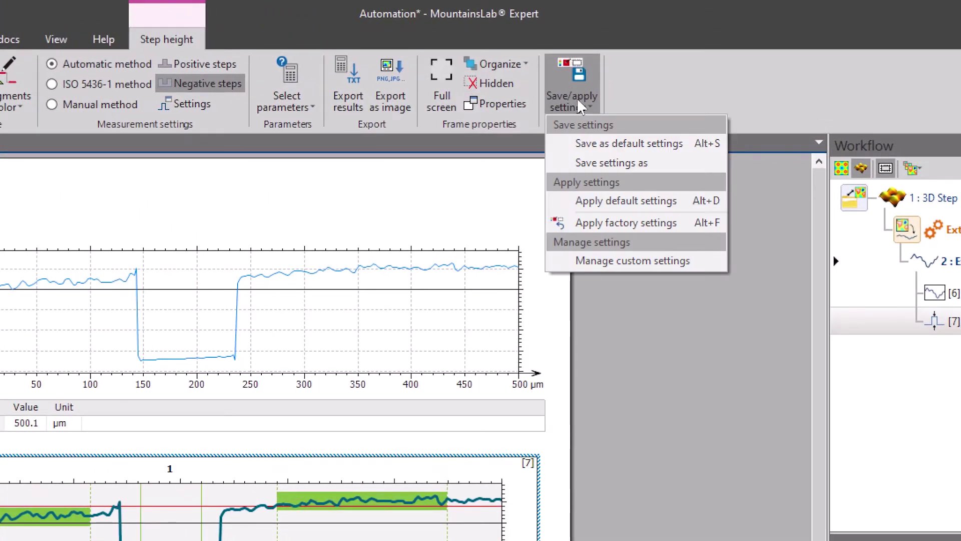
pyautogui.click(606, 144)
pyautogui.scroll(-5, 805, 540)
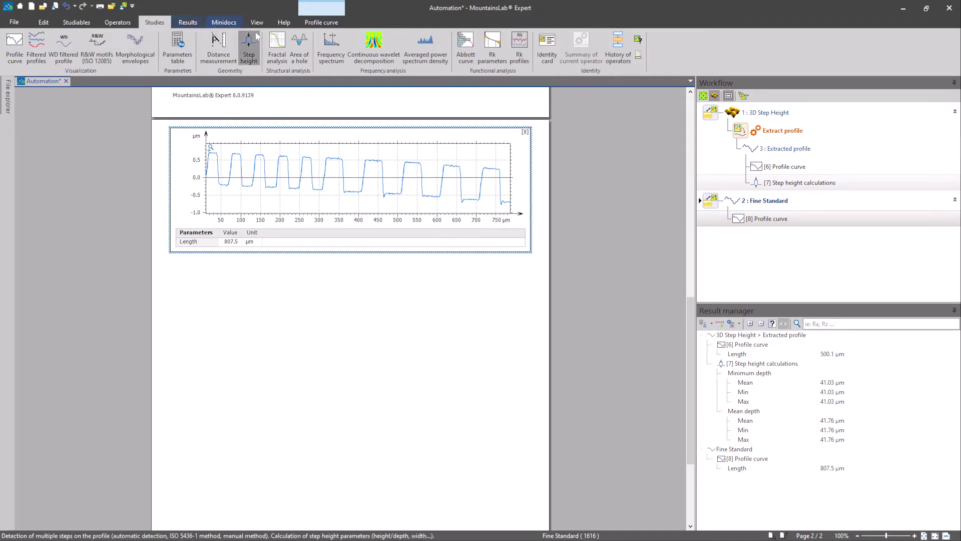
# Add a Step height study to the Fine Standard profile frame on page 2
pyautogui.click(255, 40)
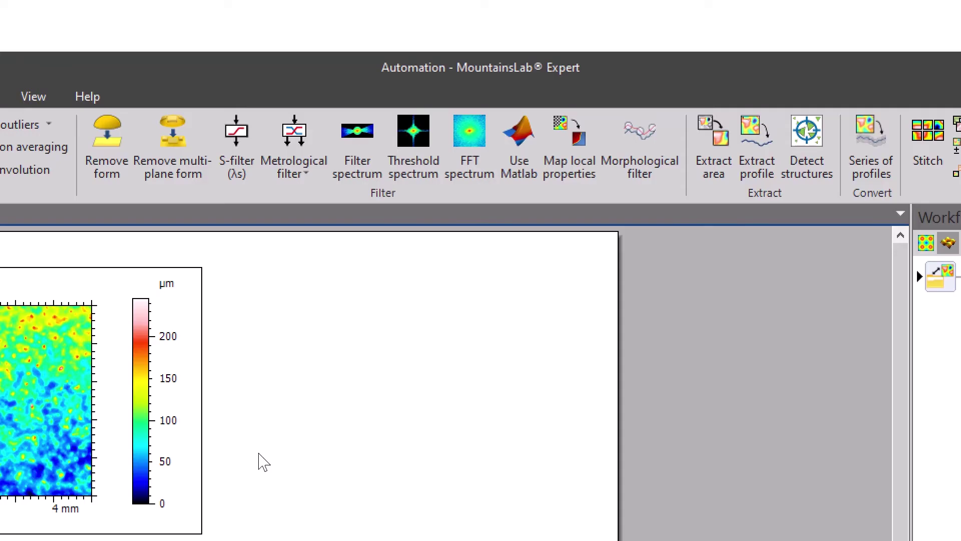
# Drop Matlab, spectrum, morphological and mathematical operators from the ribbon, then check More operators
pyautogui.rightClick(509, 171)
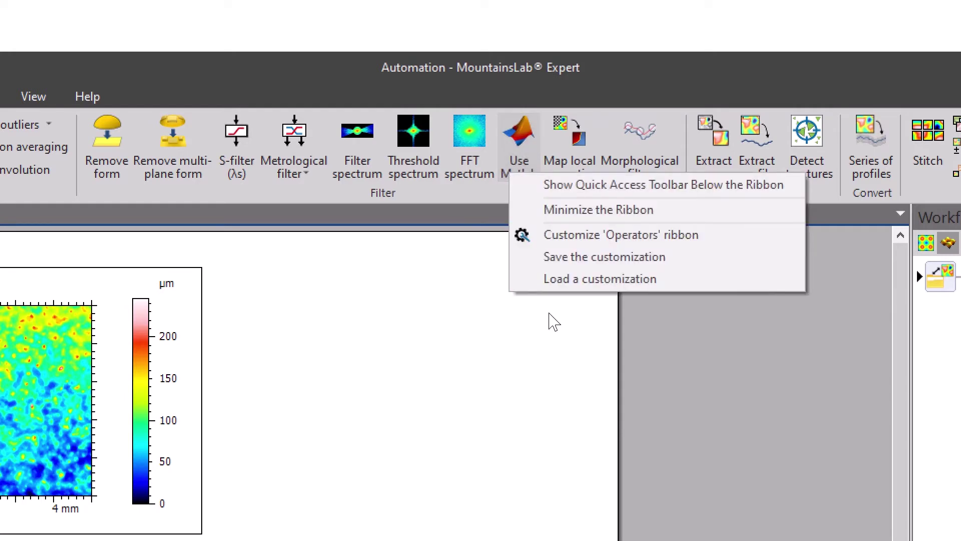
pyautogui.click(603, 240)
pyautogui.doubleClick(676, 386)
pyautogui.doubleClick(614, 385)
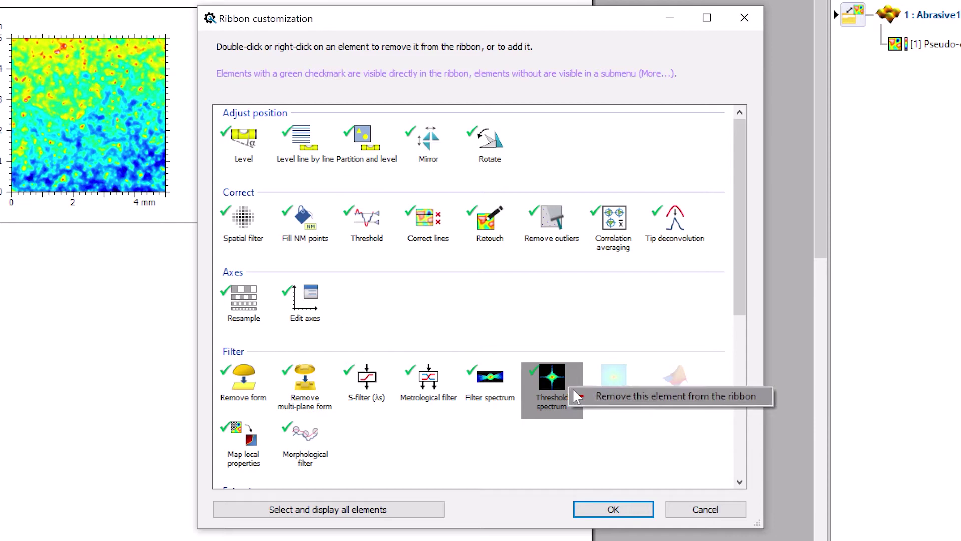
pyautogui.doubleClick(552, 386)
pyautogui.doubleClick(517, 393)
pyautogui.scroll(-3, 366, 360)
pyautogui.doubleClick(305, 260)
pyautogui.scroll(-3, 430, 371)
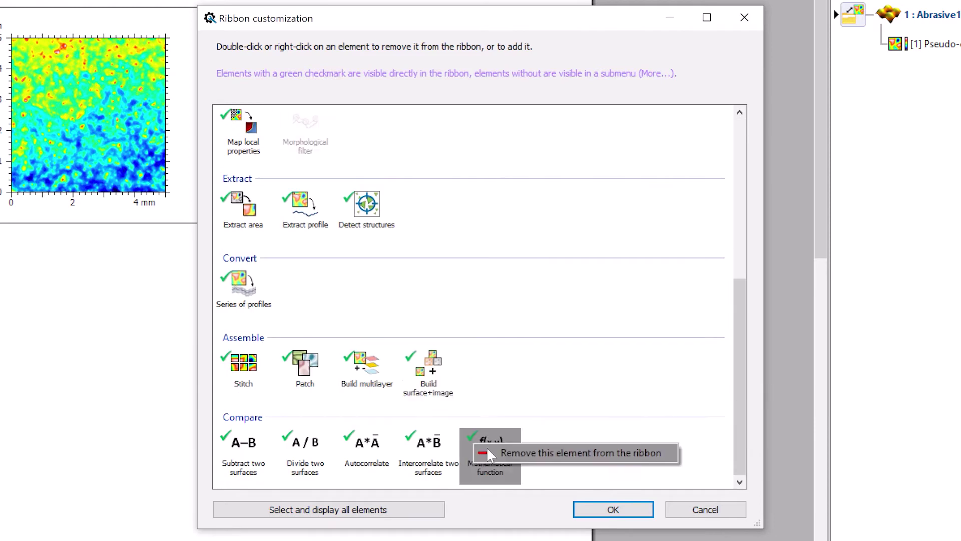
pyautogui.doubleClick(488, 446)
pyautogui.click(613, 509)
pyautogui.click(413, 83)
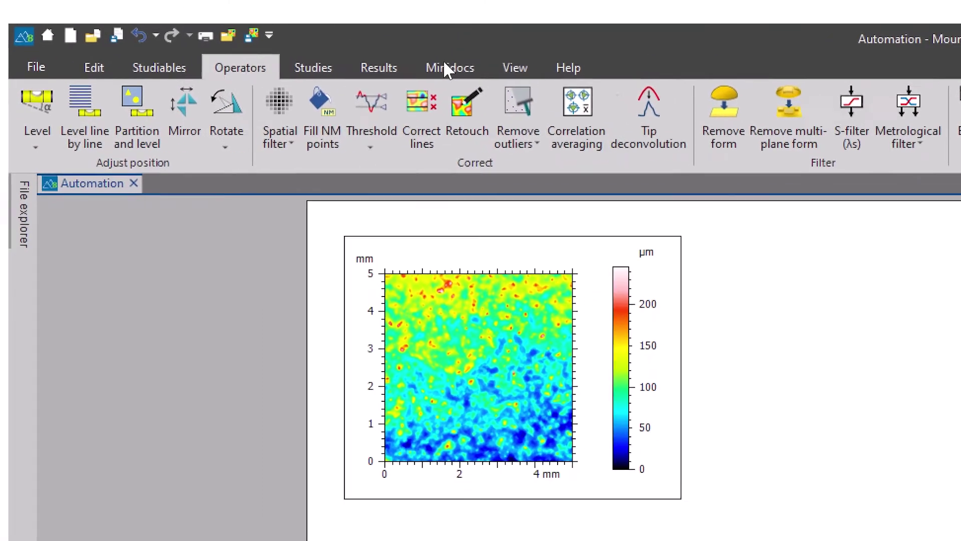
# Save the current surface analysis as a custom minidoc named 'My study'
pyautogui.click(430, 62)
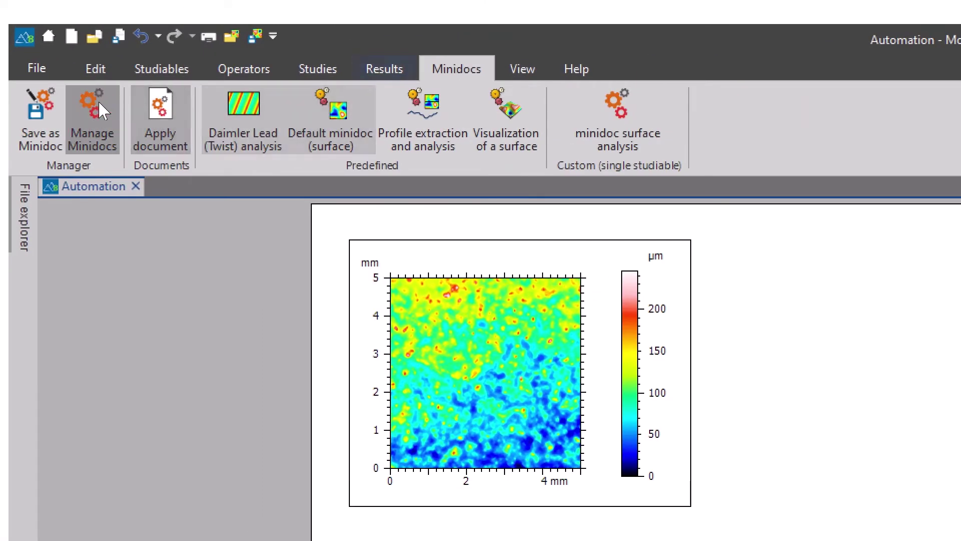
pyautogui.click(40, 105)
pyautogui.write('My study')
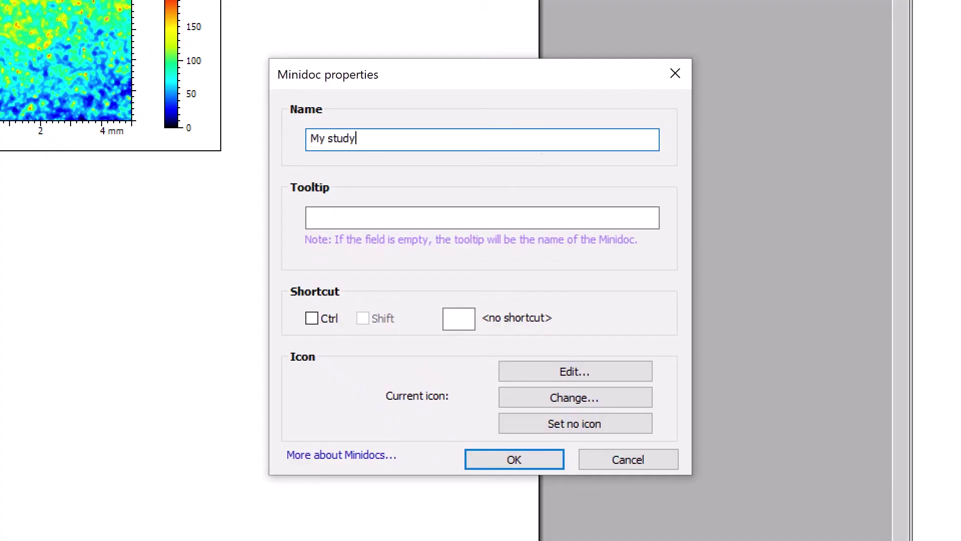
pyautogui.click(498, 460)
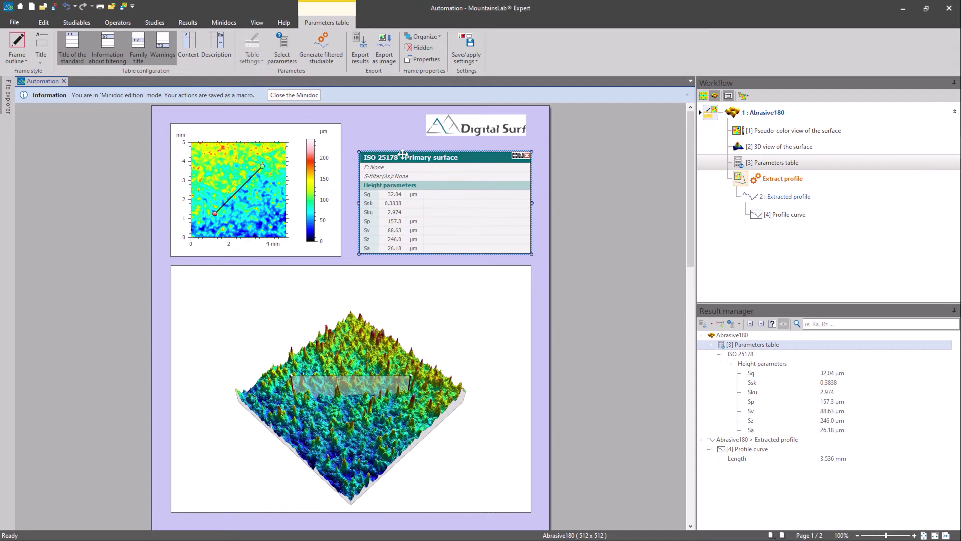
pyautogui.click(474, 136)
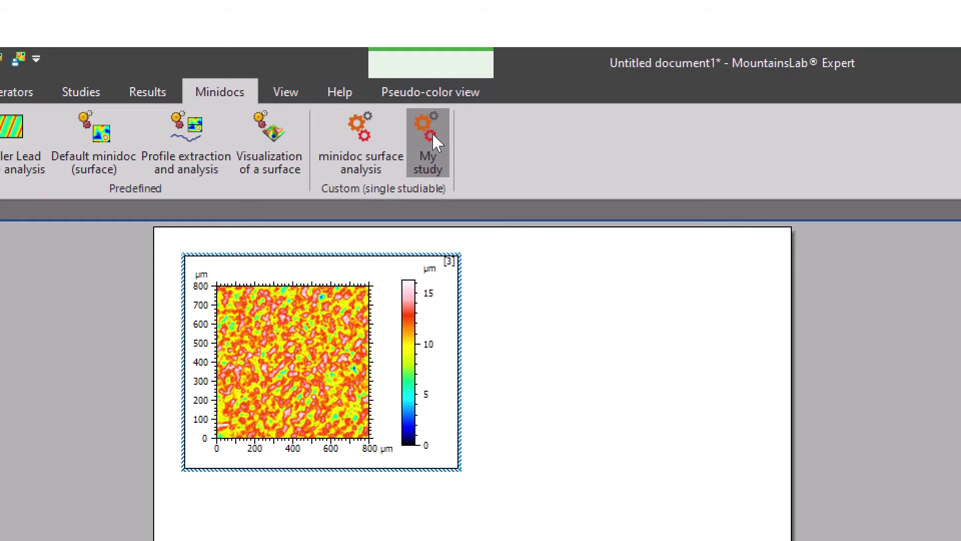
# Apply the My study minidoc to the Copper surface document
pyautogui.click(431, 132)
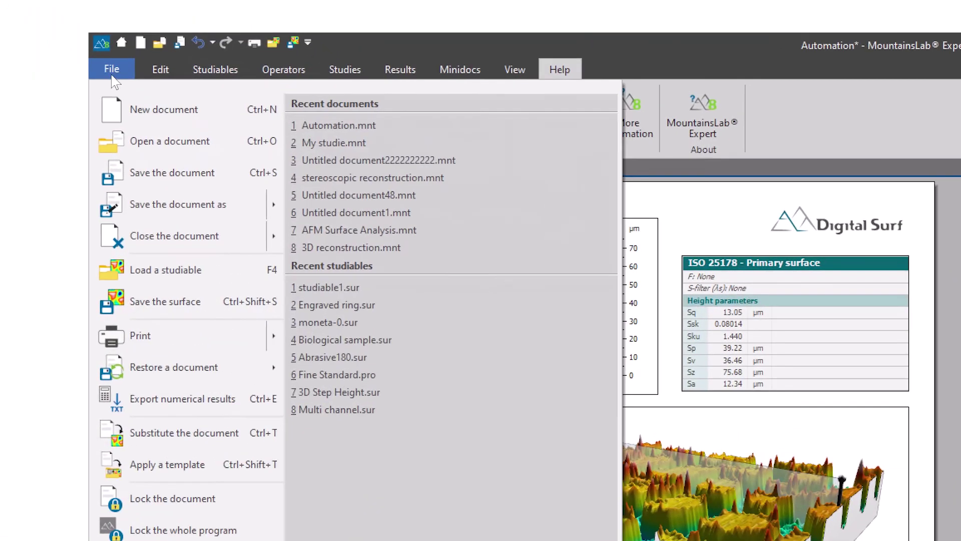
# Save and close the document, then apply template Automation.mnt to the studiables folder files
pyautogui.click(163, 173)
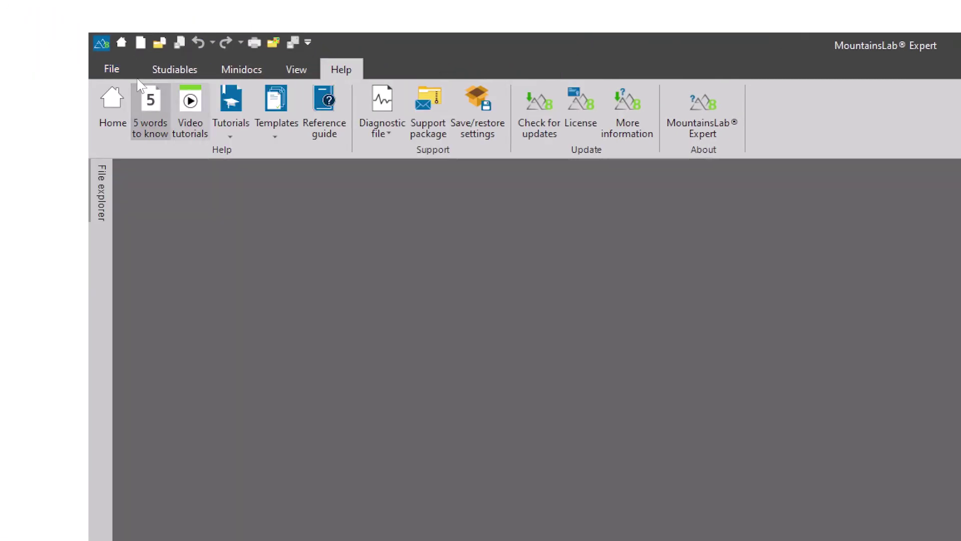
pyautogui.click(114, 70)
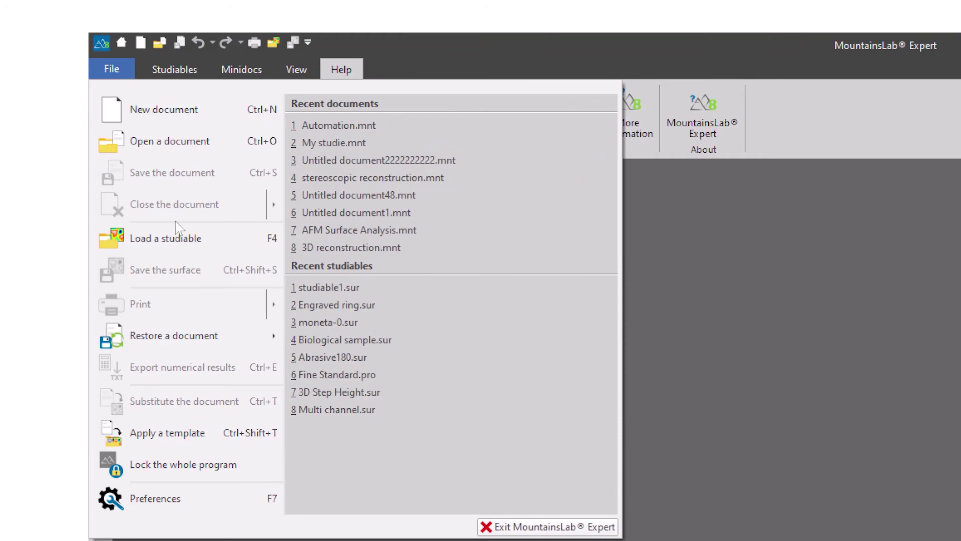
pyautogui.click(182, 432)
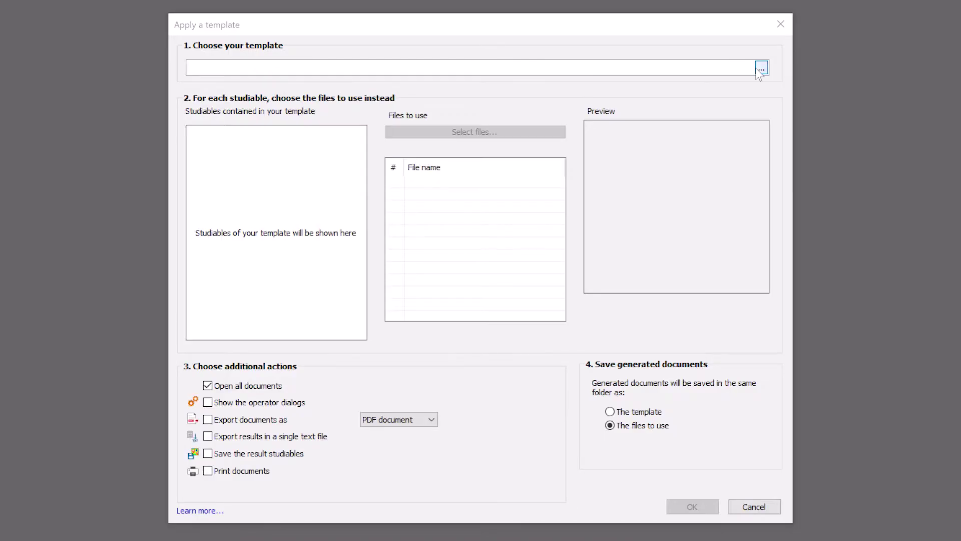
pyautogui.click(759, 69)
pyautogui.click(725, 326)
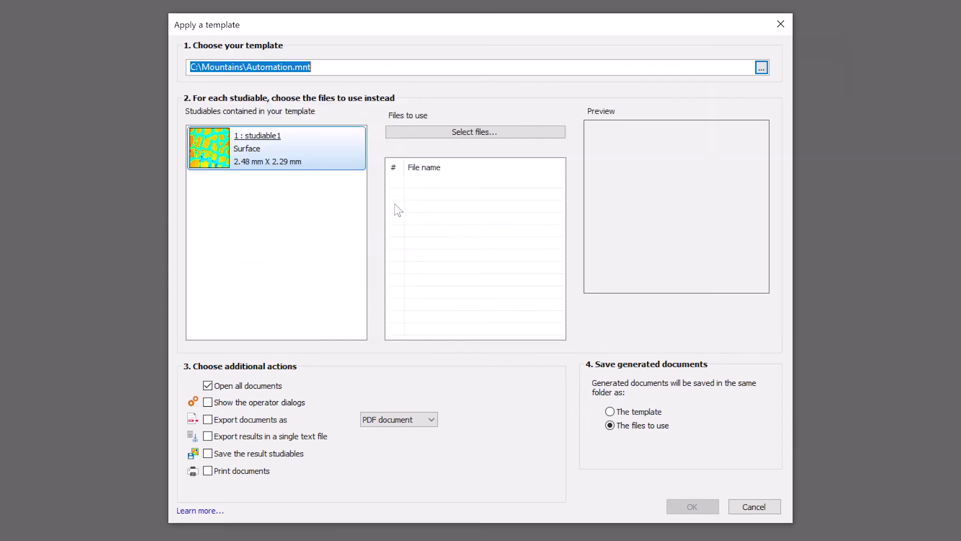
pyautogui.click(453, 133)
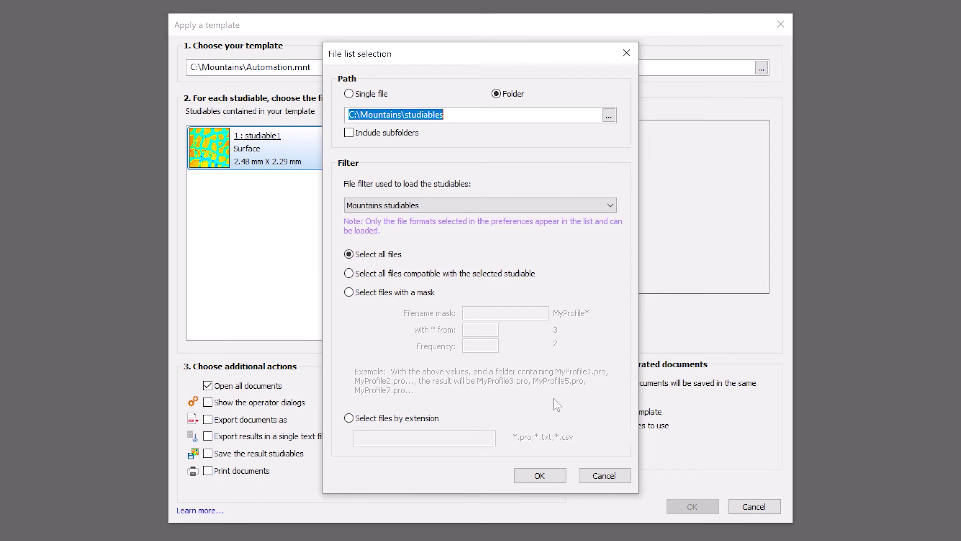
pyautogui.click(538, 475)
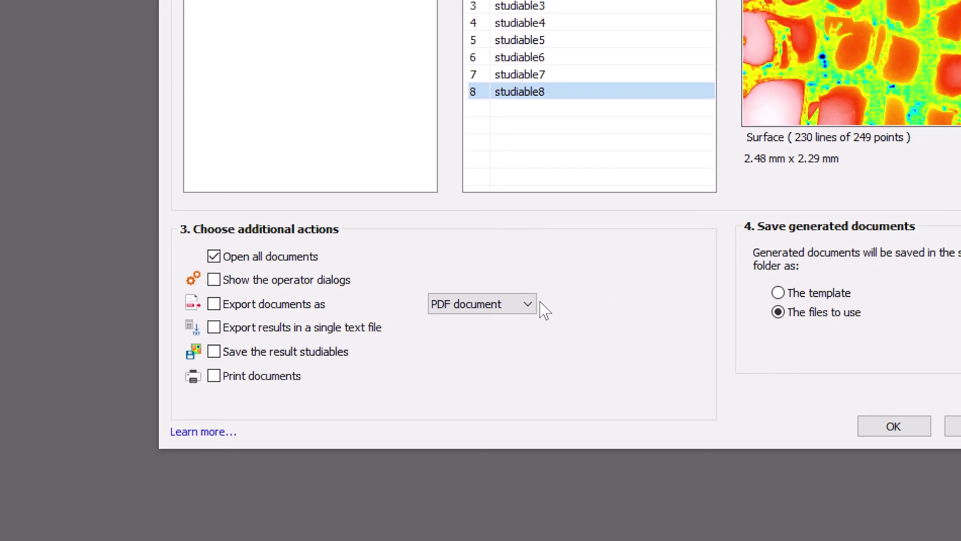
pyautogui.click(531, 307)
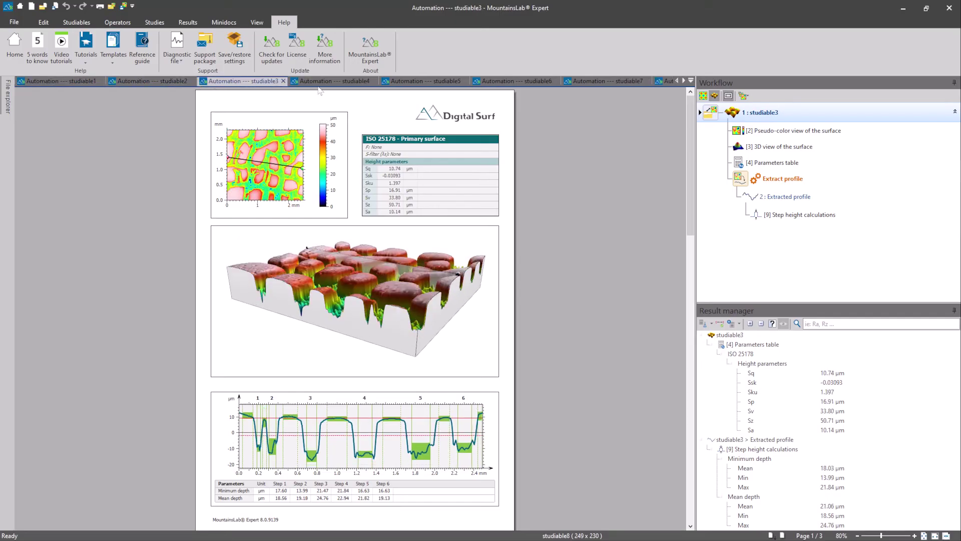
# Review the studiable5 report among the generated Automation documents
pyautogui.click(462, 82)
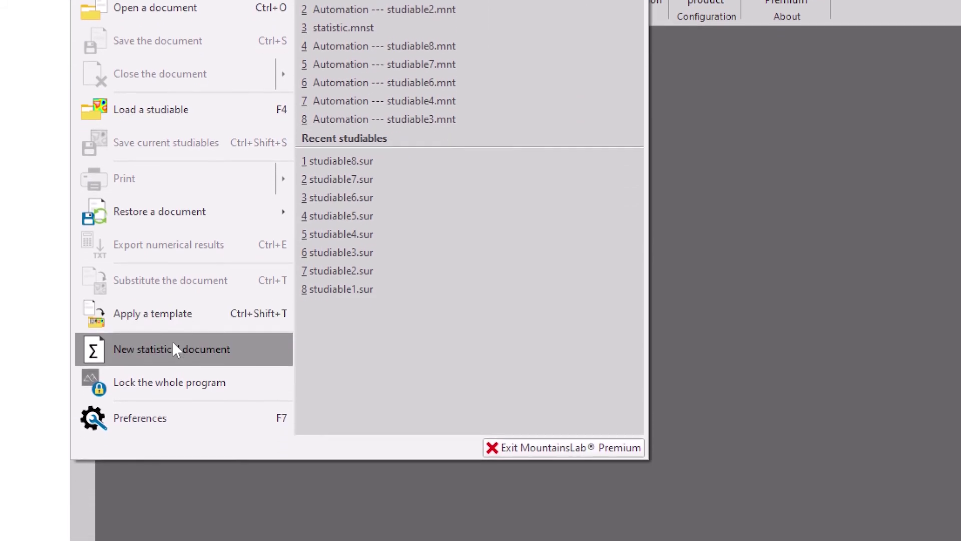
# Create a new statistical document with a static population of the eight Automation reports
pyautogui.click(175, 348)
pyautogui.click(463, 208)
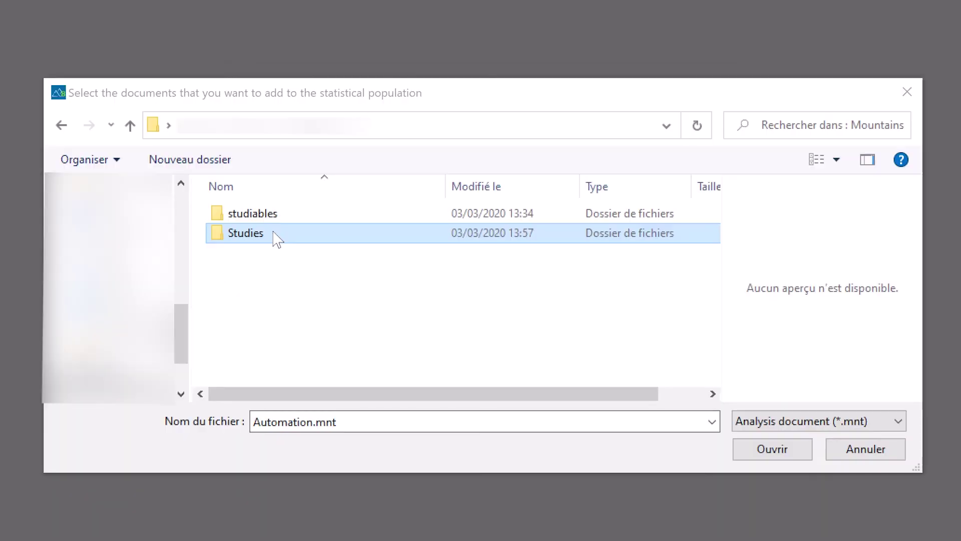
pyautogui.click(766, 455)
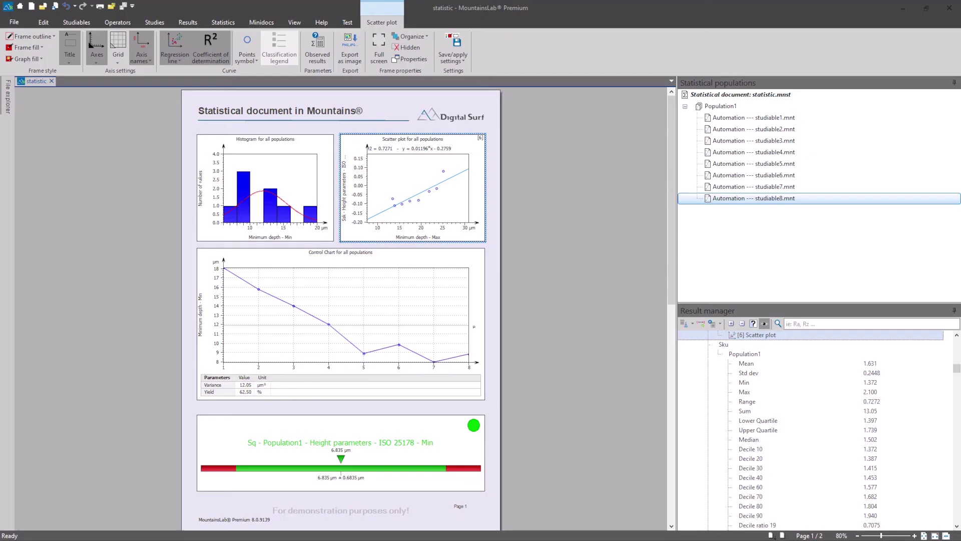